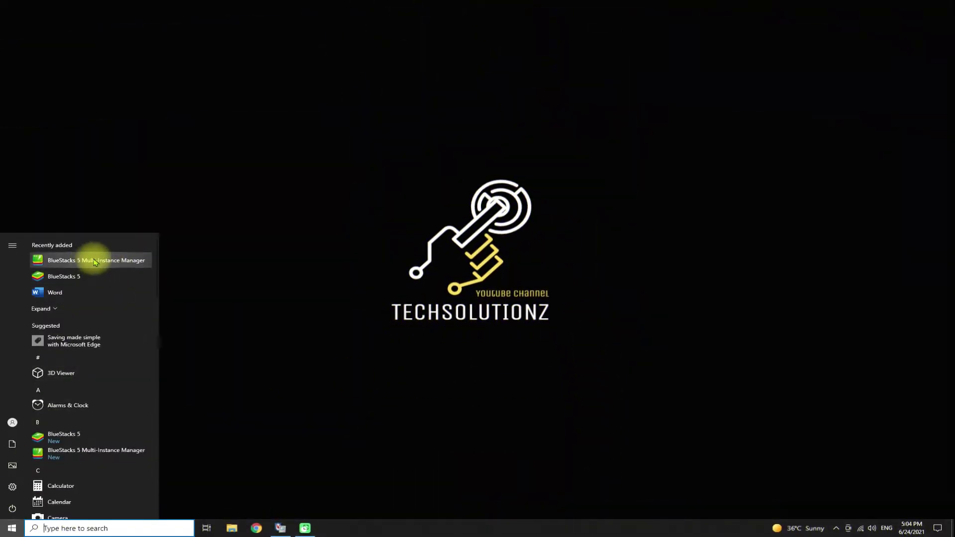
Start a fresh new instance in Multi-Instance Manager with Android Nougat 64-bit
{"action": "left_click", "coordinate": [95, 261]}
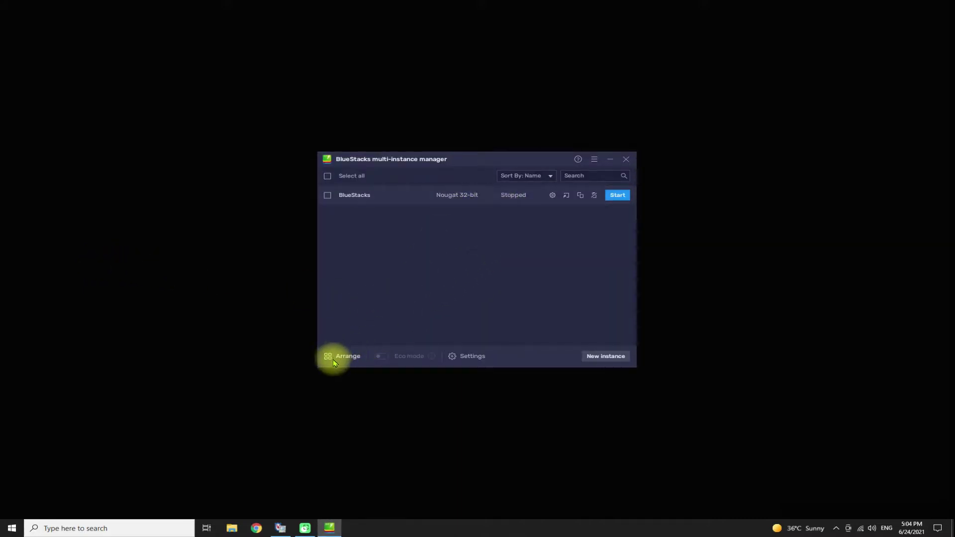
{"action": "left_click", "coordinate": [606, 357]}
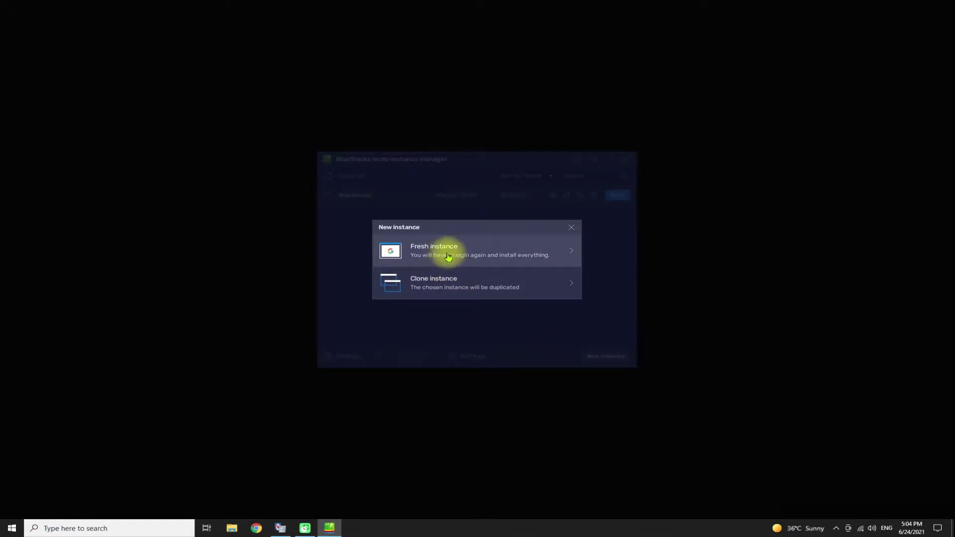
{"action": "left_click", "coordinate": [436, 255]}
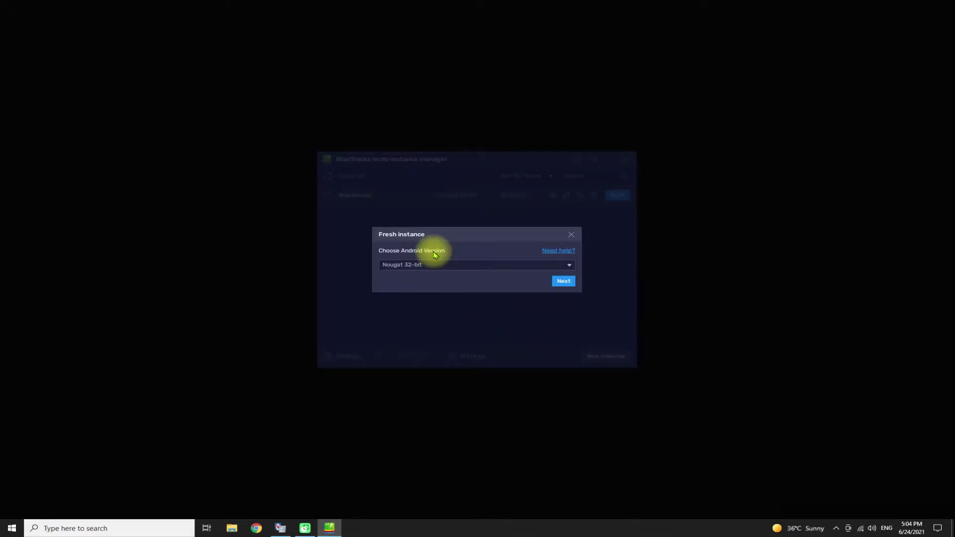
{"action": "left_click", "coordinate": [569, 266]}
{"action": "left_click", "coordinate": [417, 288]}
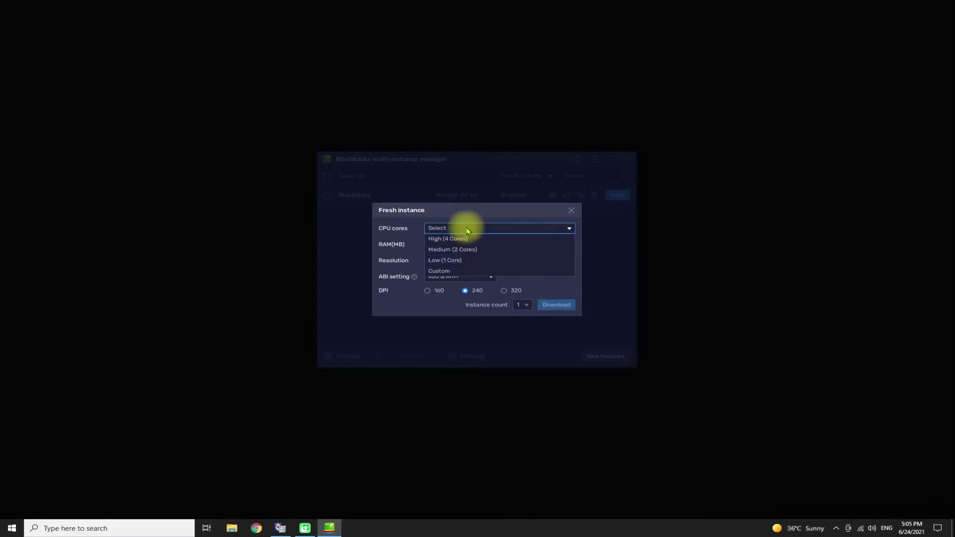
Give the instance High CPU (4 cores), High memory (4 GB) and 320 DPI, then download it
{"action": "left_click", "coordinate": [457, 244]}
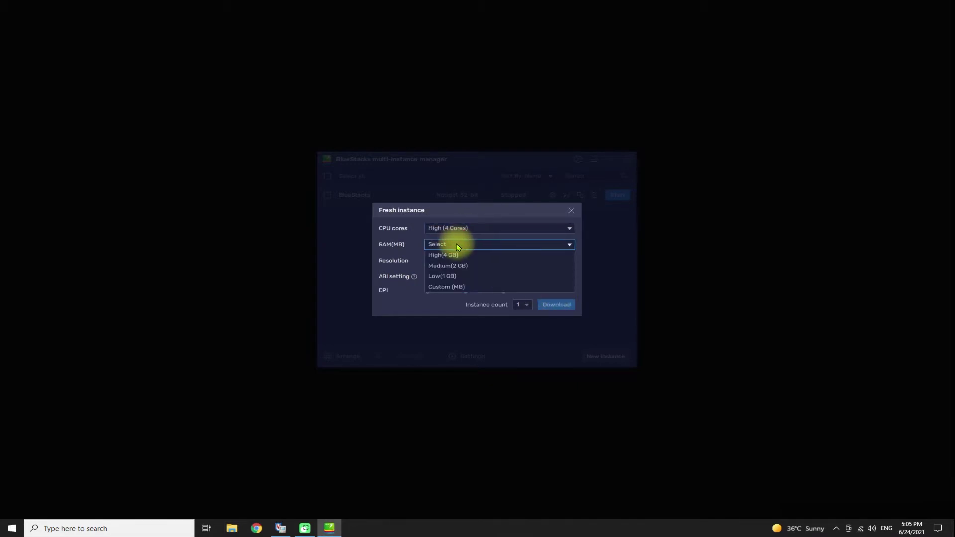
{"action": "left_click", "coordinate": [454, 252]}
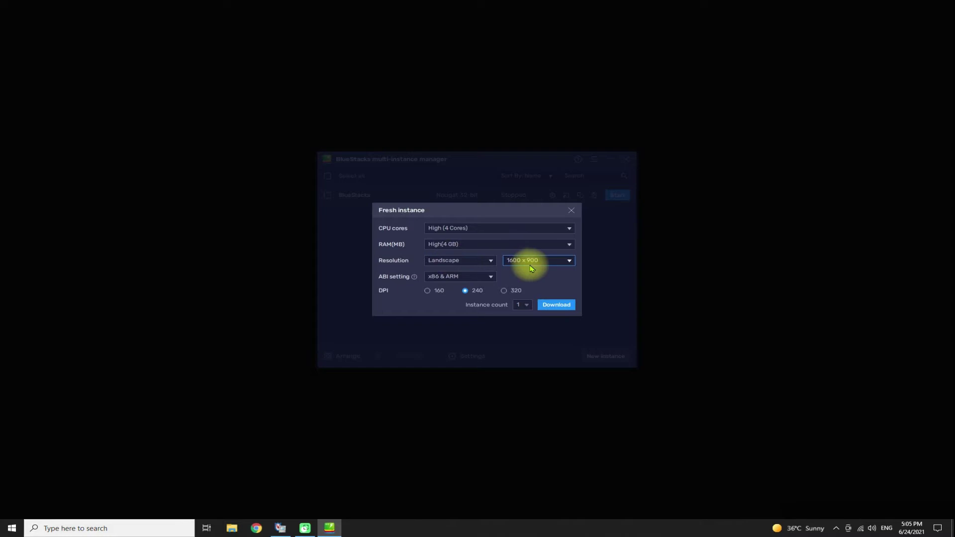
{"action": "left_click", "coordinate": [504, 290]}
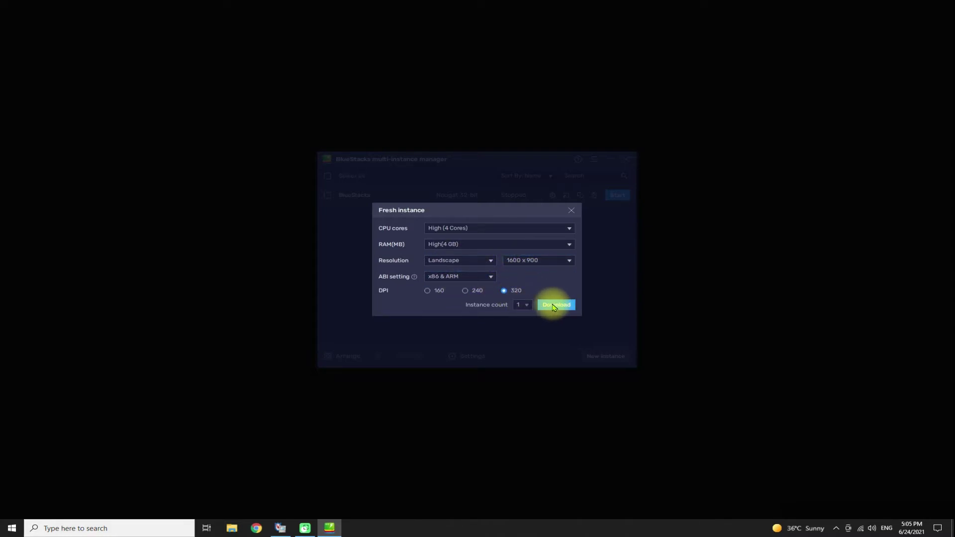
{"action": "left_click", "coordinate": [551, 306]}
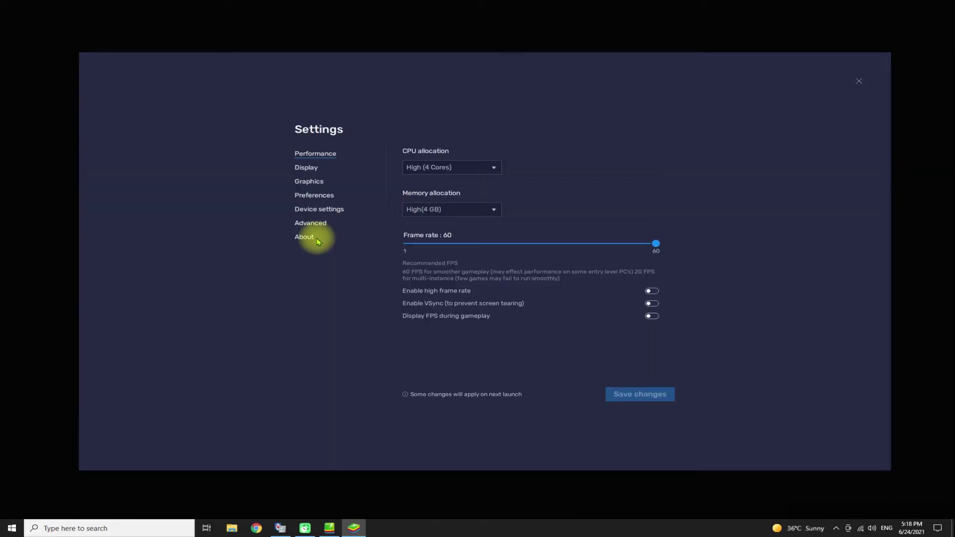
Show the About tab in BlueStacks 1 Settings, listing version 5.0.200.1012 on 64-bit Android
{"action": "left_click", "coordinate": [307, 237]}
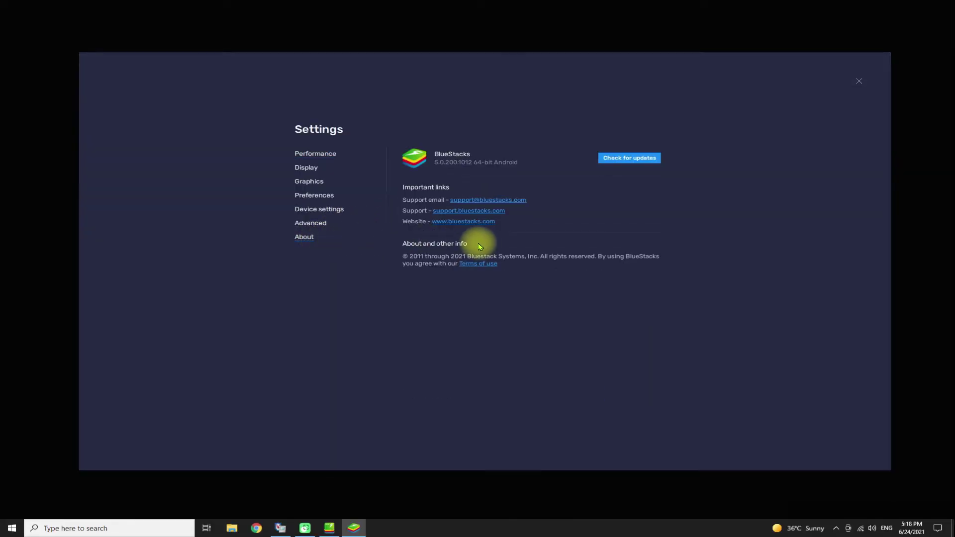